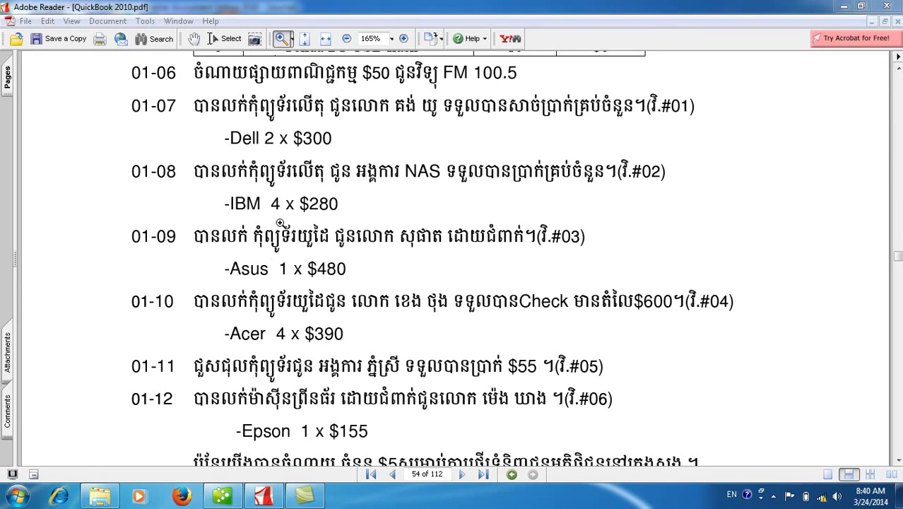
# Switch from the exercise PDF to the QuickBooks January 2014 Journal report totaling 17,950.00.
pyautogui.click(221, 496)
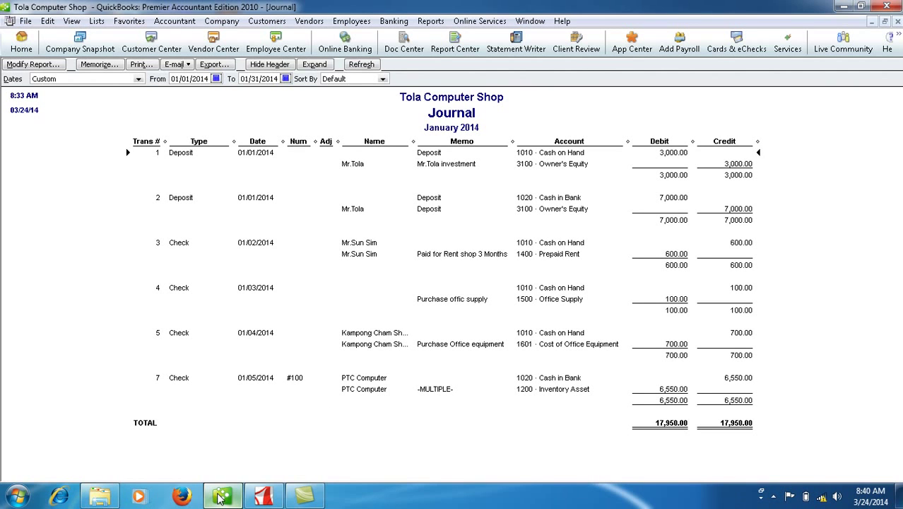
# Start a new check from 1010 Cash on Hand dated 01/06/2014 with the check number cleared.
pyautogui.click(393, 21)
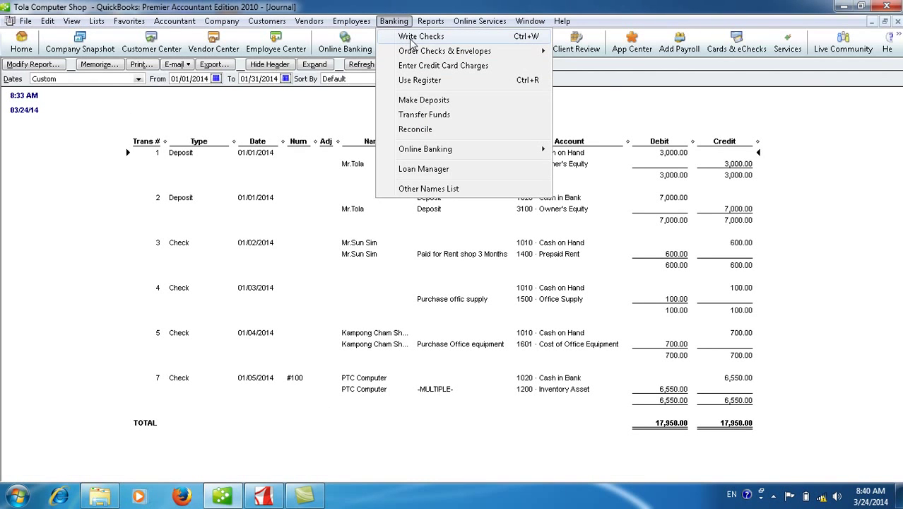
pyautogui.click(417, 36)
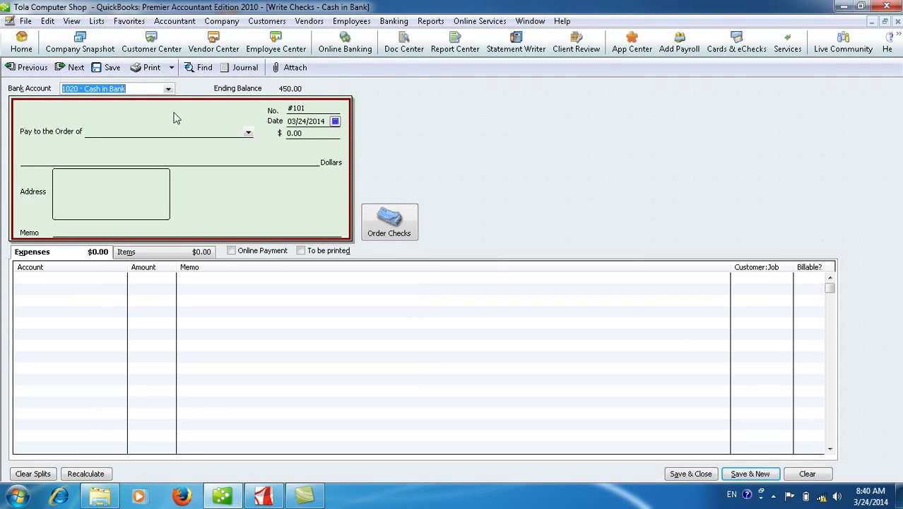
pyautogui.click(168, 90)
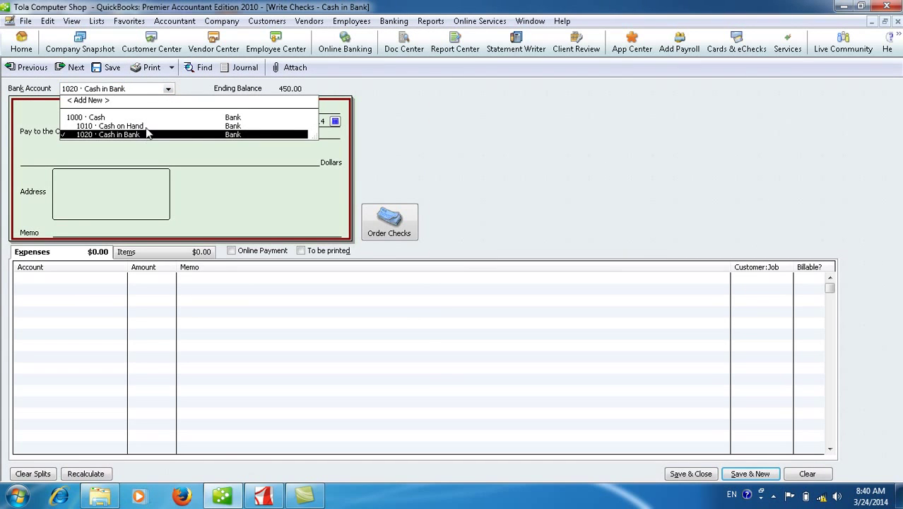
pyautogui.click(120, 125)
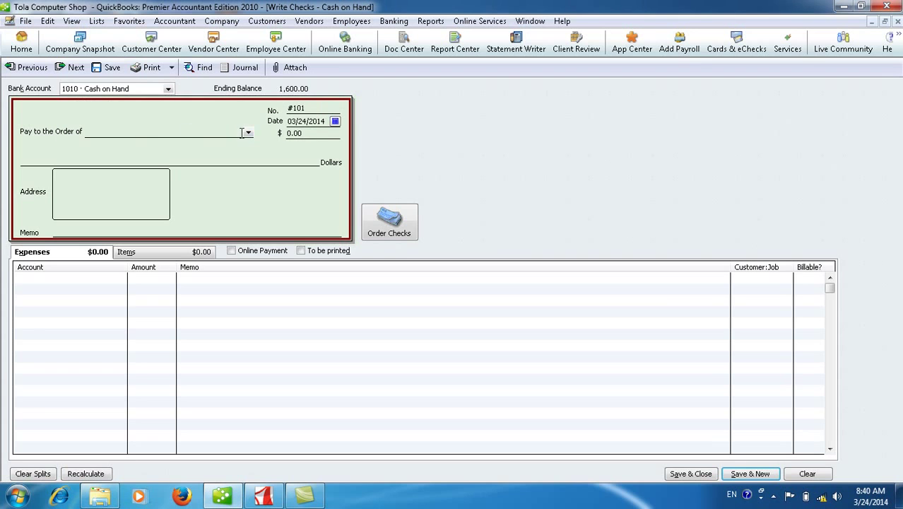
pyautogui.click(335, 121)
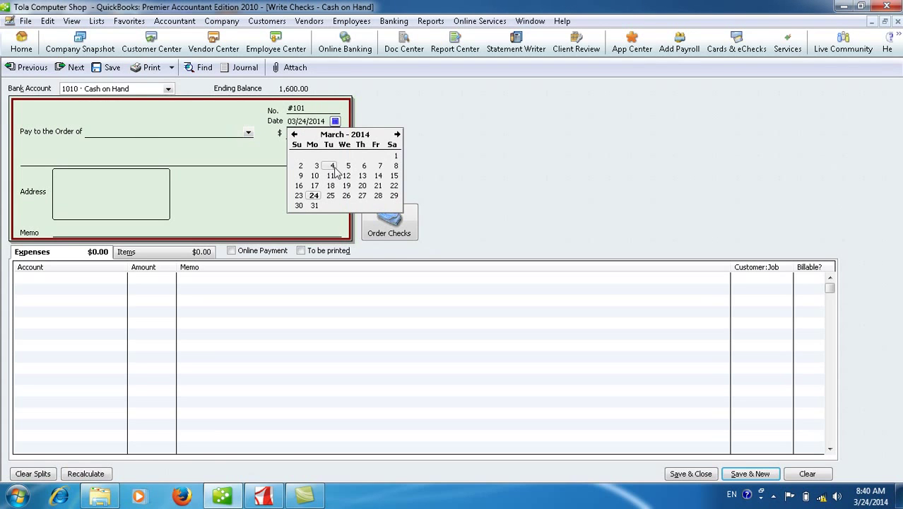
pyautogui.click(294, 134)
pyautogui.click(294, 134)
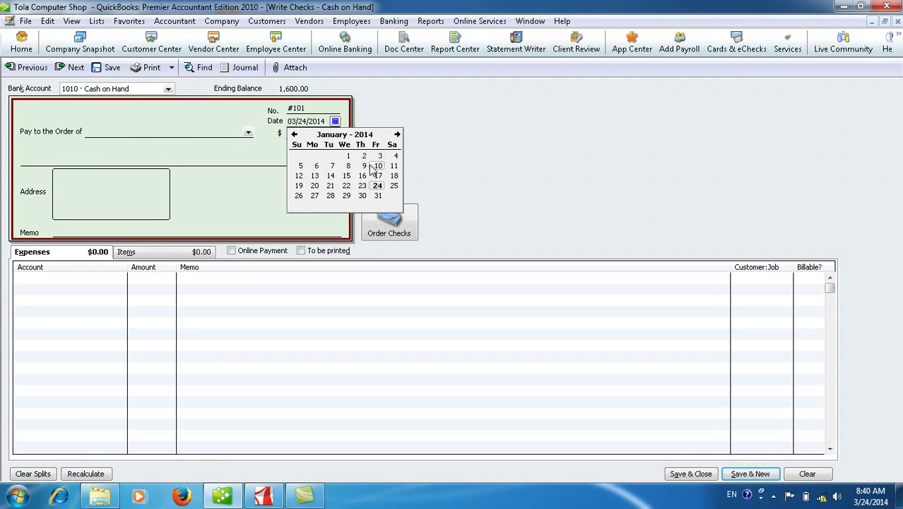
pyautogui.click(317, 167)
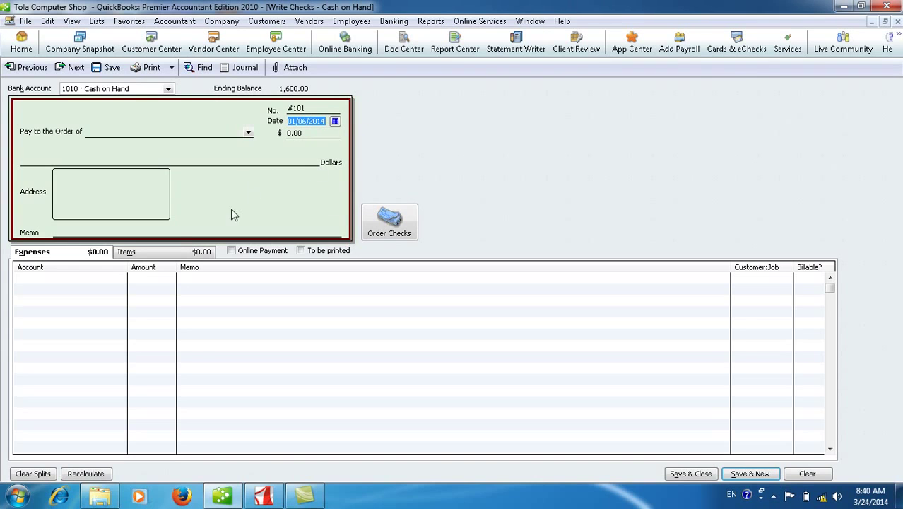
pyautogui.click(310, 108)
pyautogui.press('BackSpace')
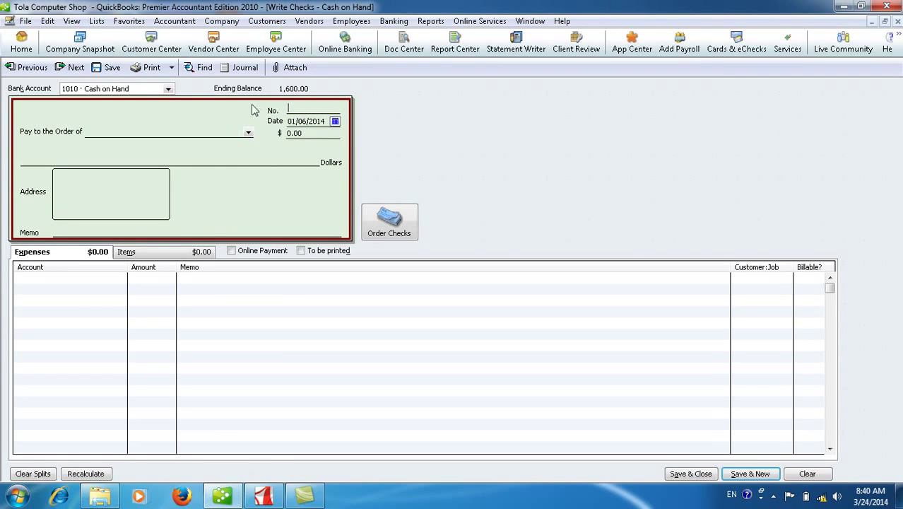
# Charge the check's first expense line to 6101 Advertising Expense.
pyautogui.click(120, 277)
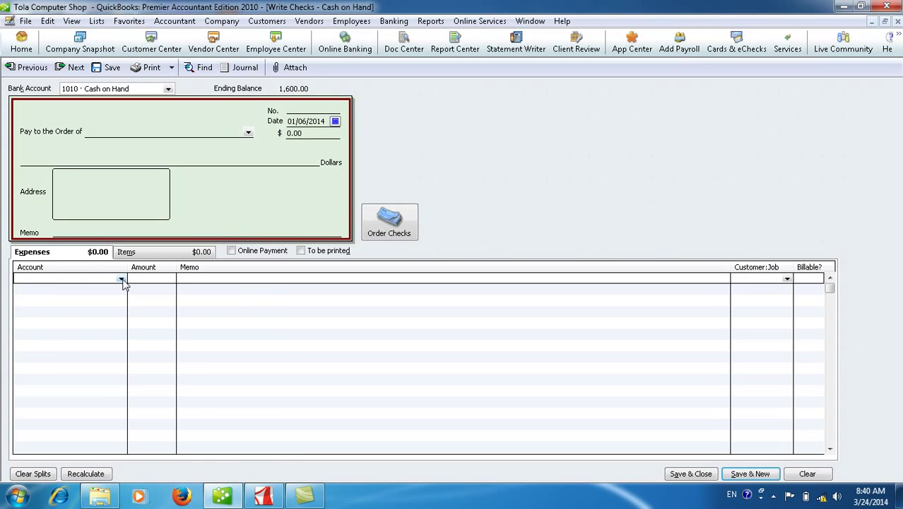
pyautogui.click(122, 279)
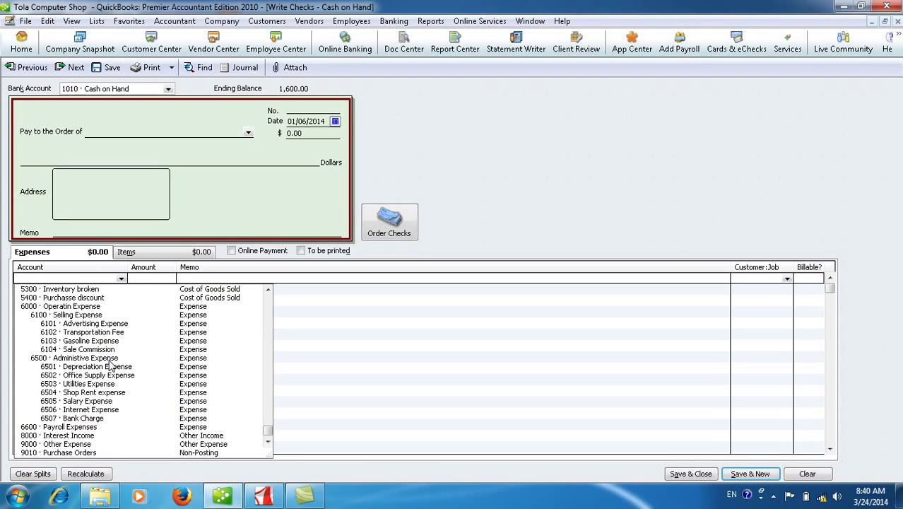
pyautogui.click(107, 324)
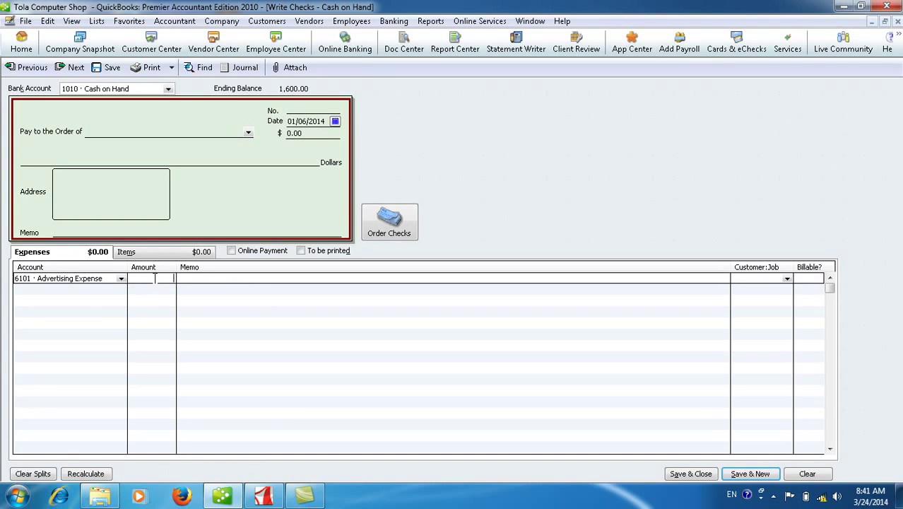
# Enter 50 on the expense line, add new vendor Radio FM 100.5 as payee, and save the check.
pyautogui.write('50')
pyautogui.click(249, 134)
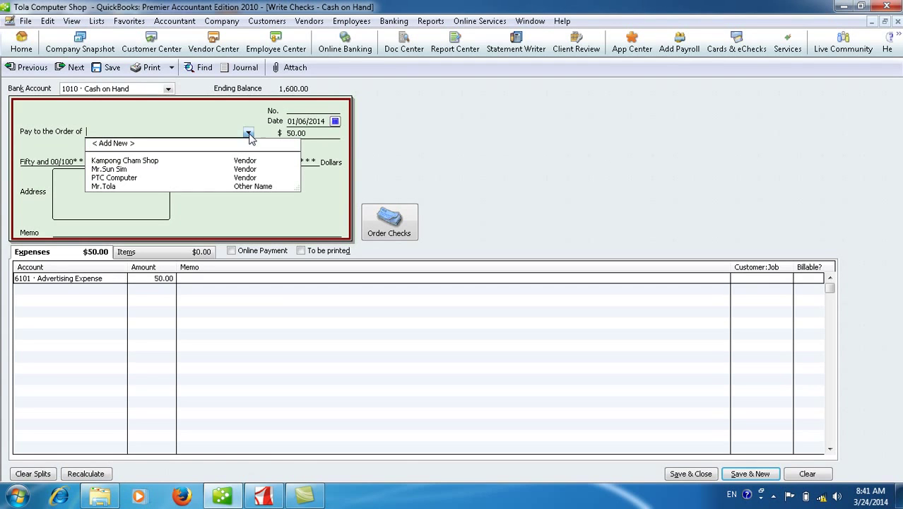
pyautogui.click(131, 151)
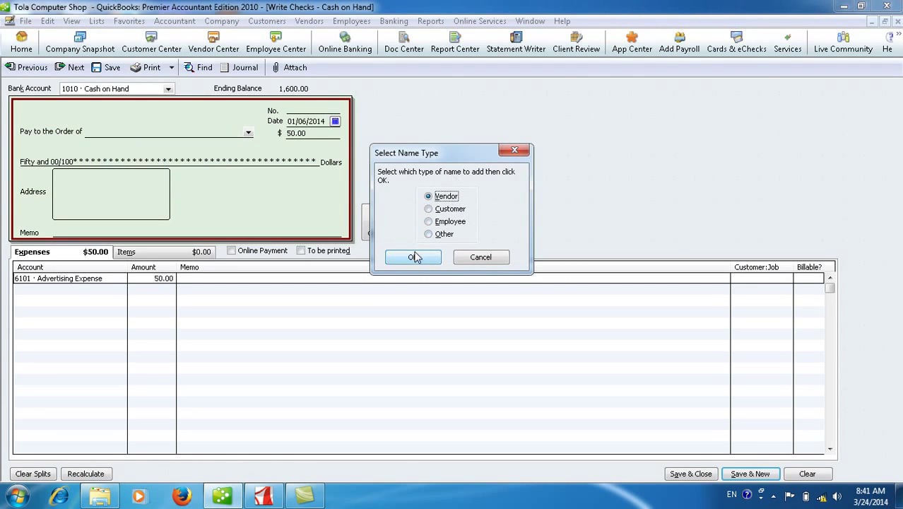
pyautogui.click(413, 258)
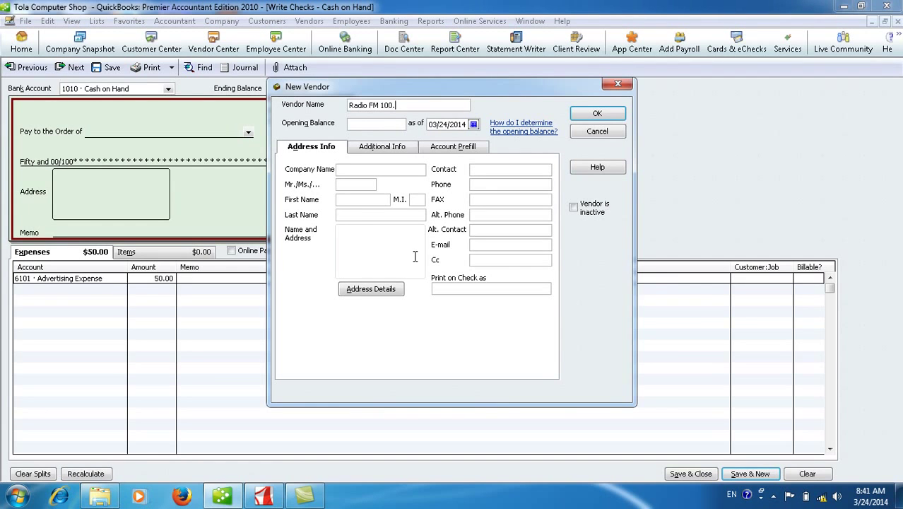
pyautogui.click(598, 114)
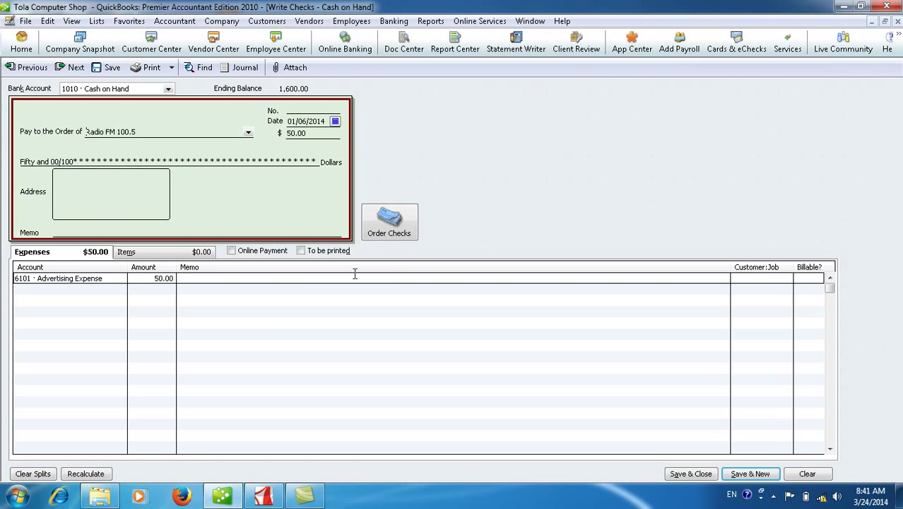
pyautogui.click(690, 473)
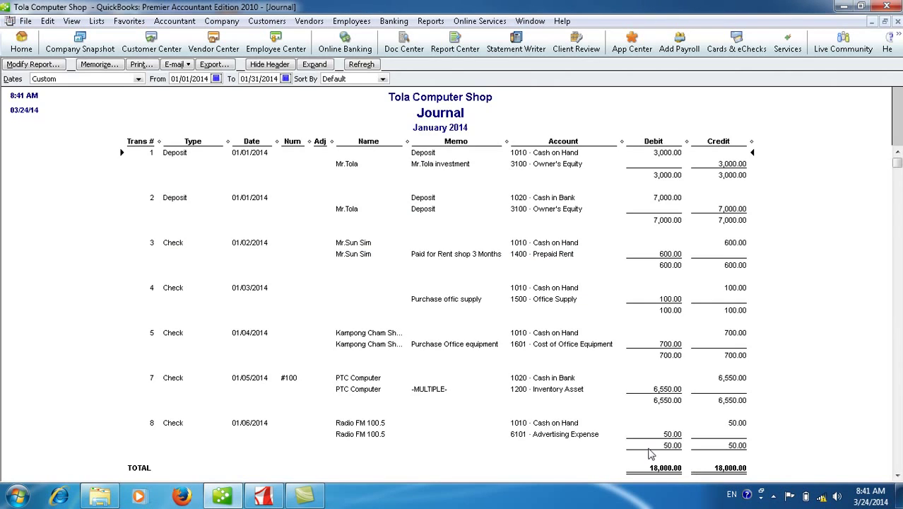
pyautogui.click(896, 475)
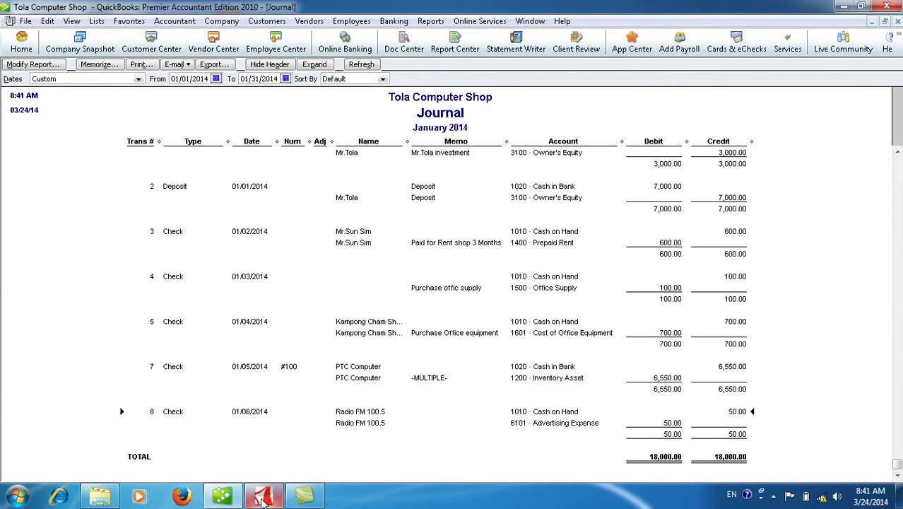
# Switch to the exercise PDF to read the January transactions from 01-06 onward.
pyautogui.click(263, 496)
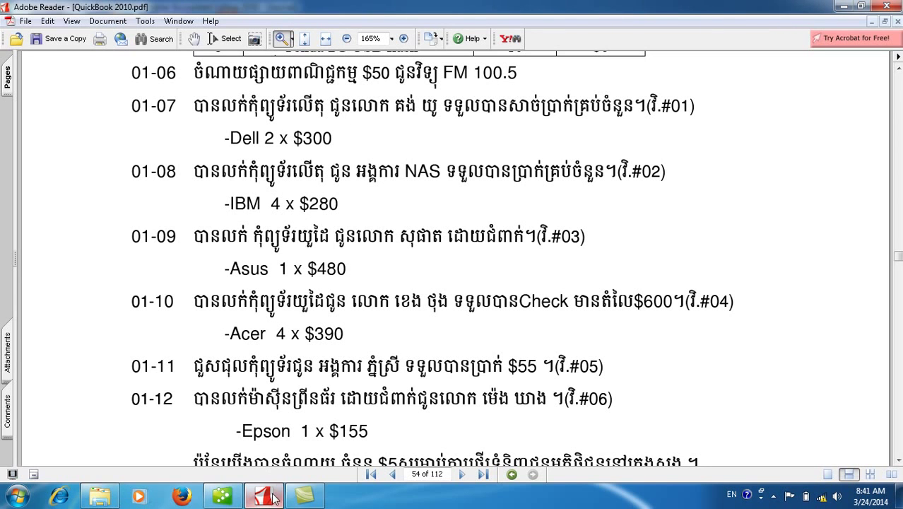
# Return to QuickBooks and open a new sales receipt, declining the form customization offer.
pyautogui.click(223, 497)
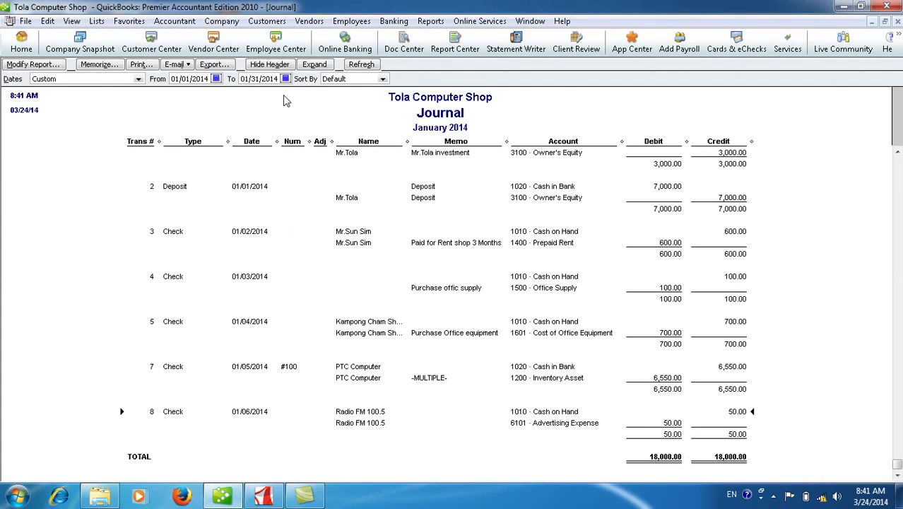
pyautogui.click(267, 21)
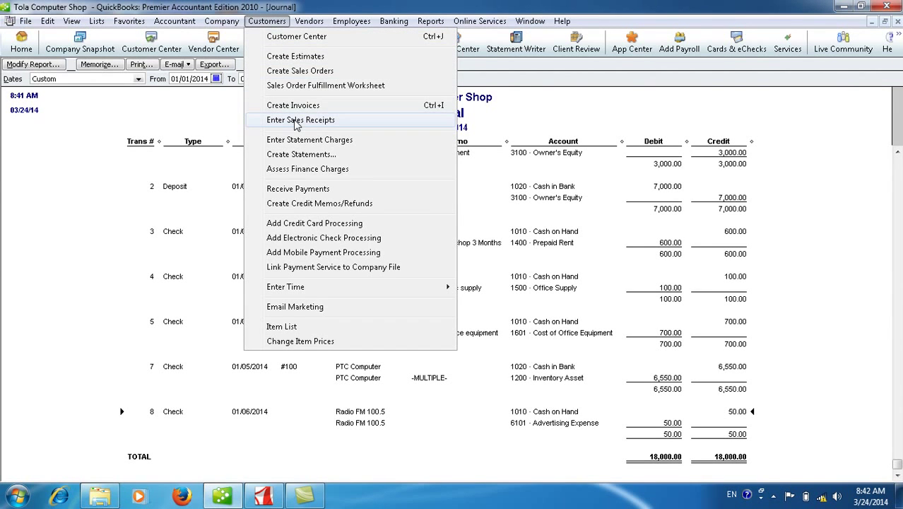
pyautogui.click(297, 122)
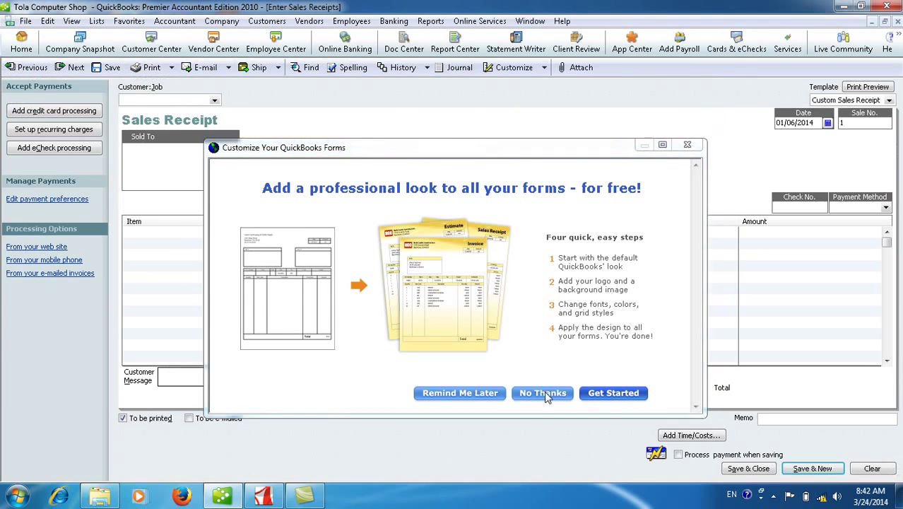
pyautogui.click(543, 393)
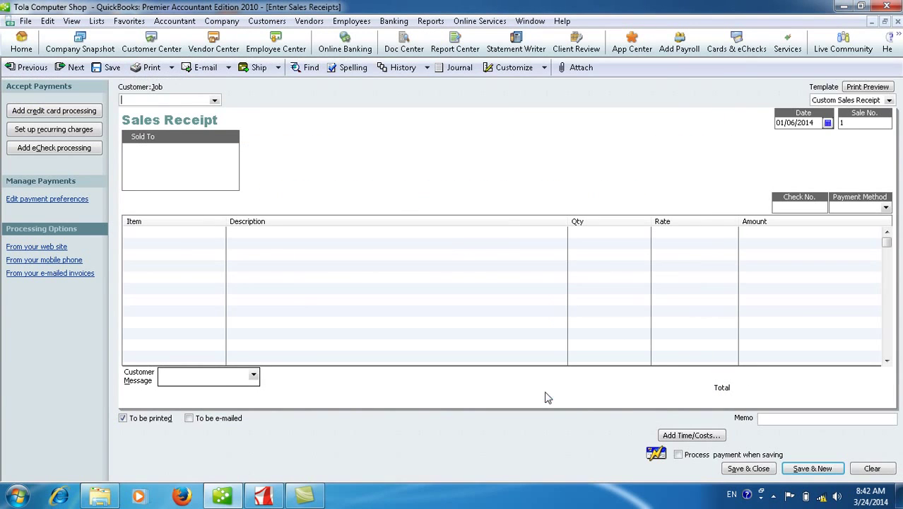
# Create a new customer record with the customer's name and set it as the receipt's customer.
pyautogui.click(214, 101)
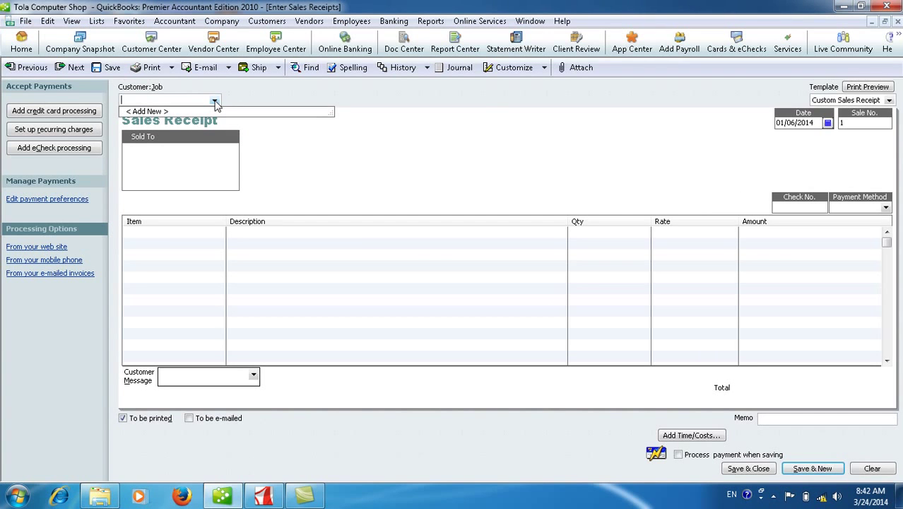
pyautogui.click(149, 112)
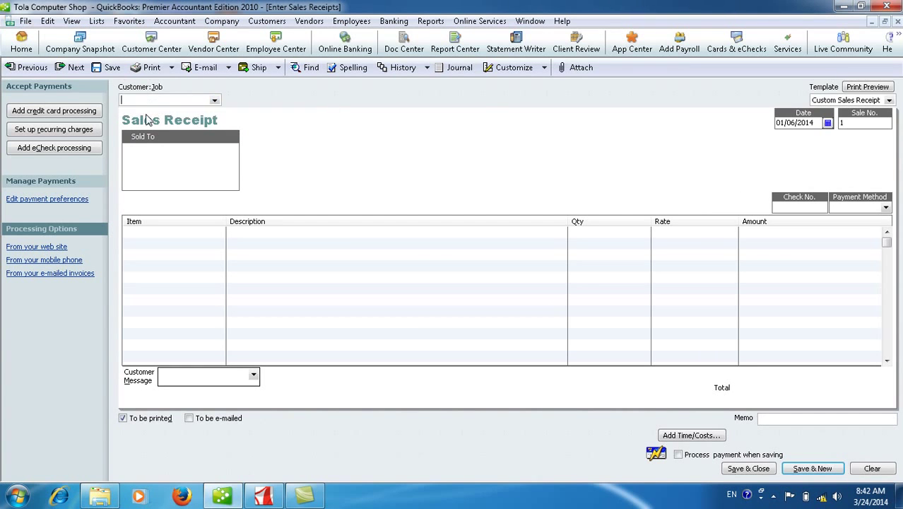
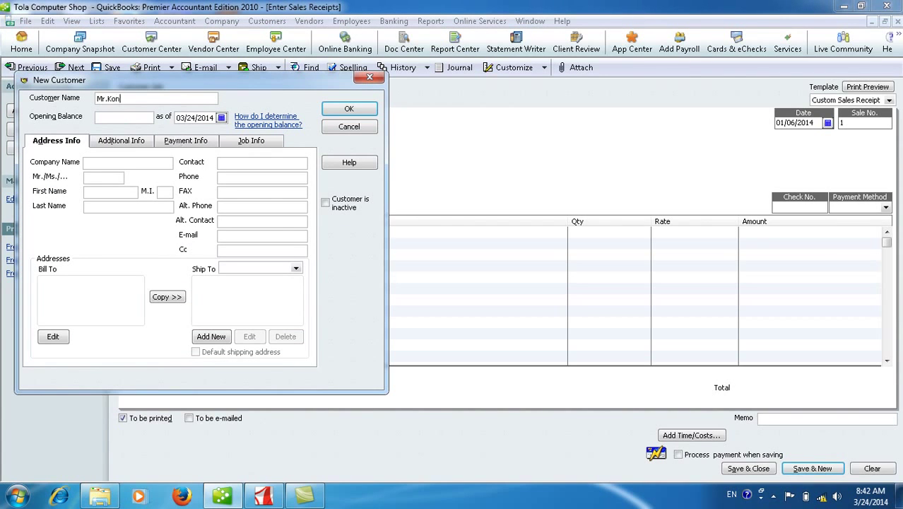
pyautogui.click(339, 111)
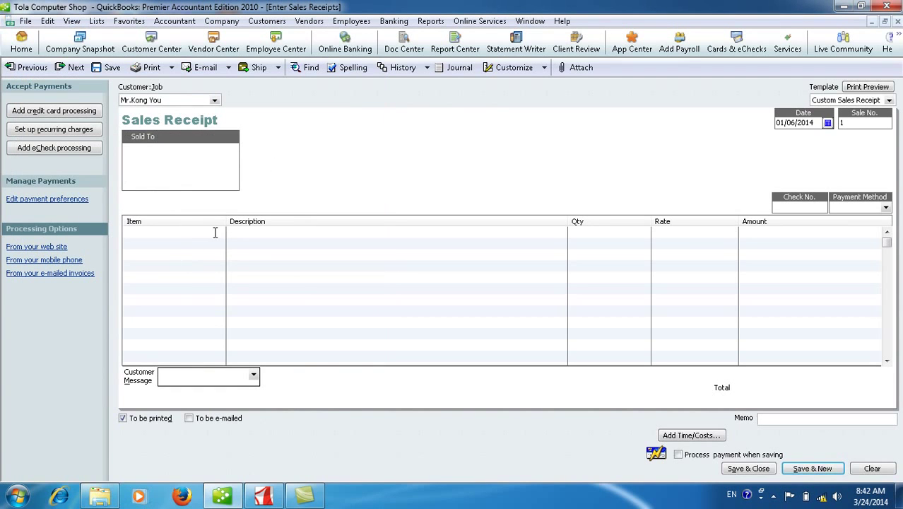
# Date the sales receipt 01/07/2014.
pyautogui.click(827, 123)
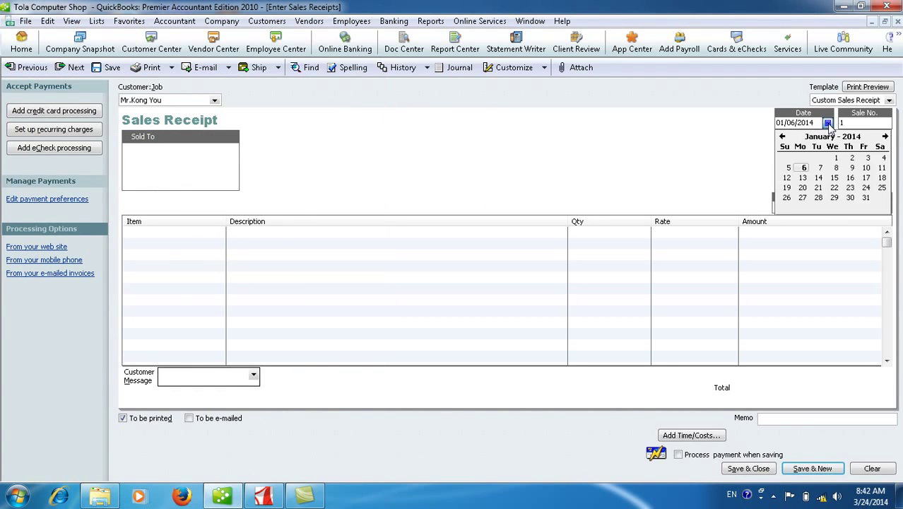
pyautogui.click(819, 168)
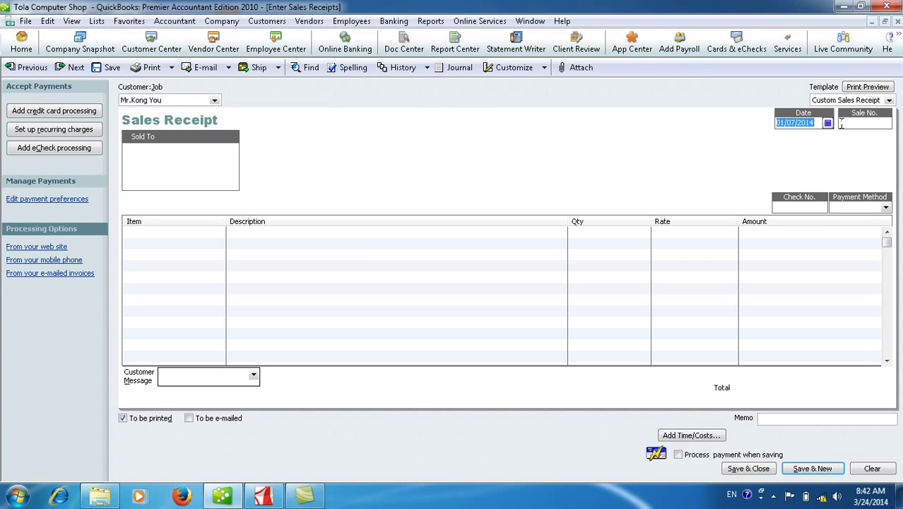
pyautogui.click(841, 122)
# Add a line selling 2 Dell Computers at 300.00 each for a 600.00 amount.
pyautogui.click(217, 231)
pyautogui.click(220, 233)
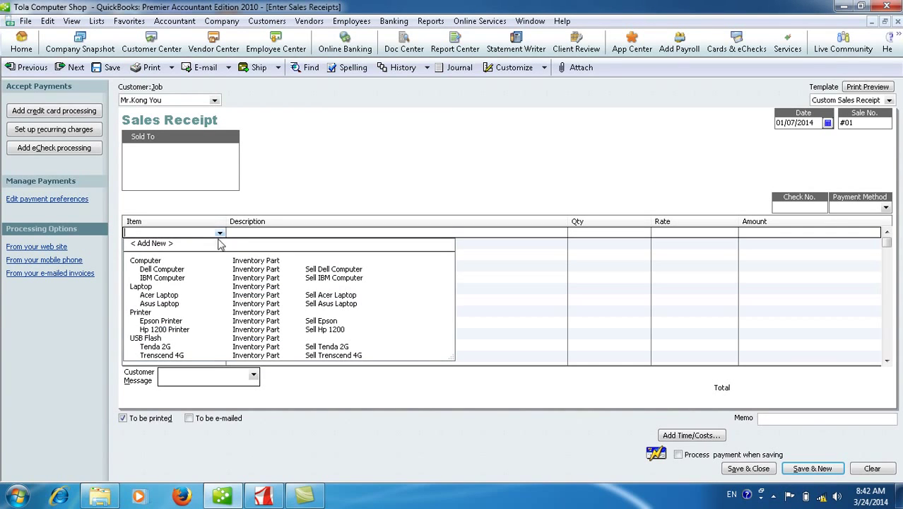
pyautogui.click(162, 269)
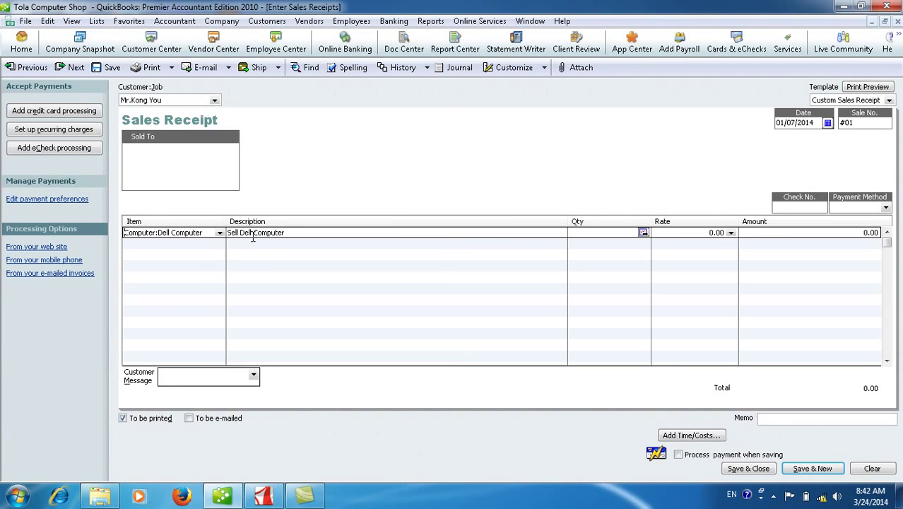
pyautogui.click(298, 233)
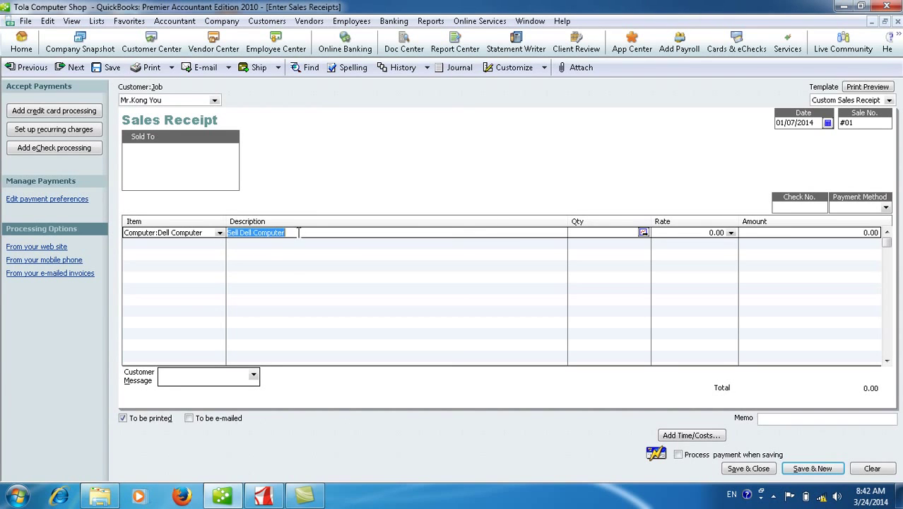
pyautogui.click(602, 235)
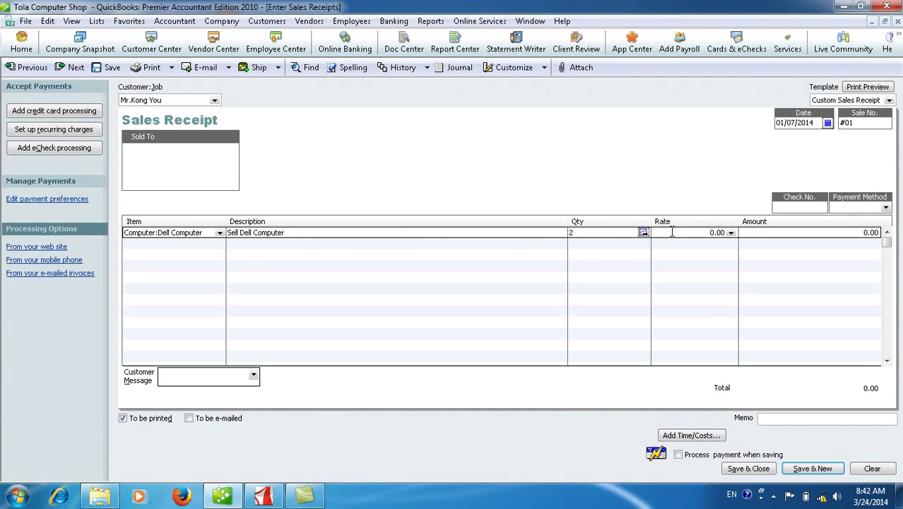
pyautogui.click(744, 234)
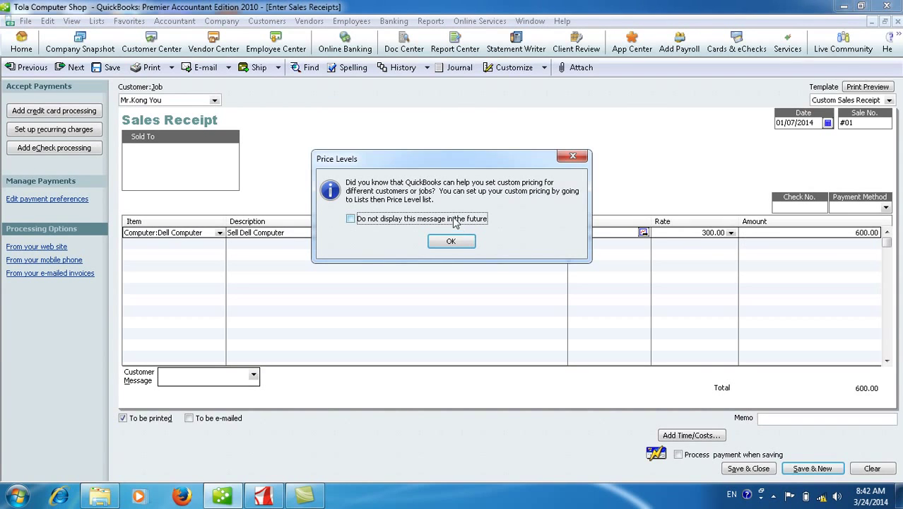
pyautogui.click(456, 239)
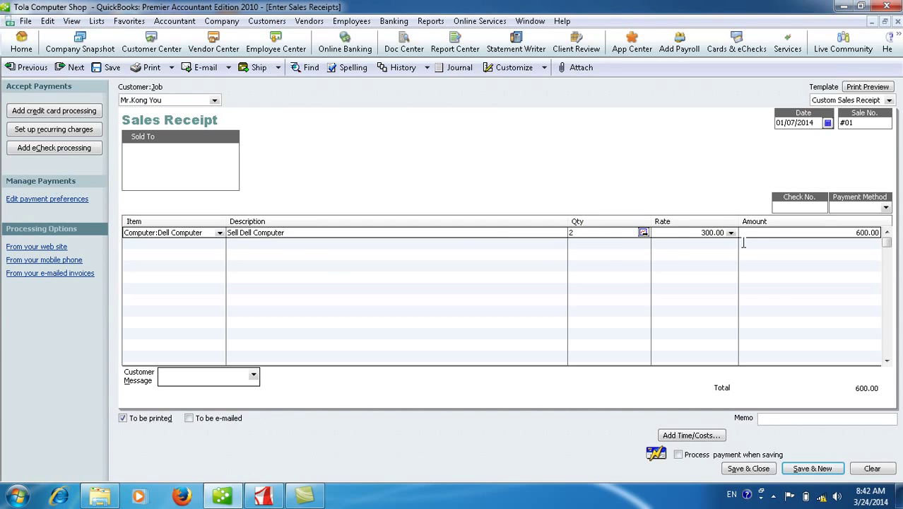
pyautogui.moveTo(835, 234); pyautogui.dragTo(892, 233)
# Save sales receipt #01 and scroll the Journal down to its 19,100.00 TOTAL row.
pyautogui.click(746, 468)
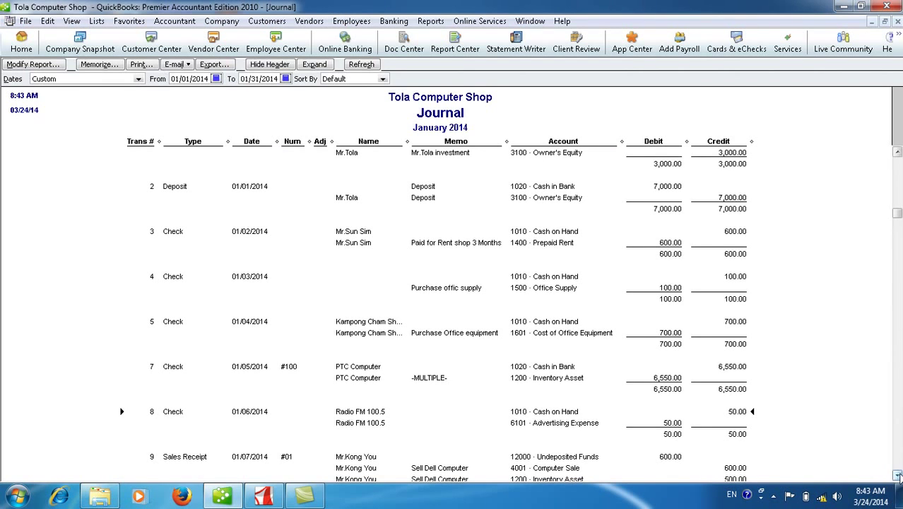
pyautogui.click(896, 475)
pyautogui.click(896, 475)
pyautogui.click(896, 476)
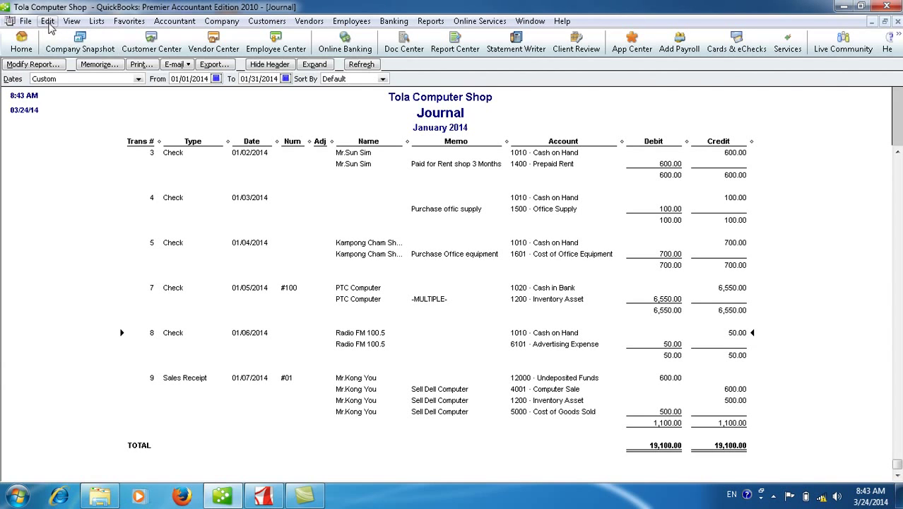
# Uncheck Use Undeposited Funds as default deposit in Payments company preferences and accept closing all windows.
pyautogui.click(47, 21)
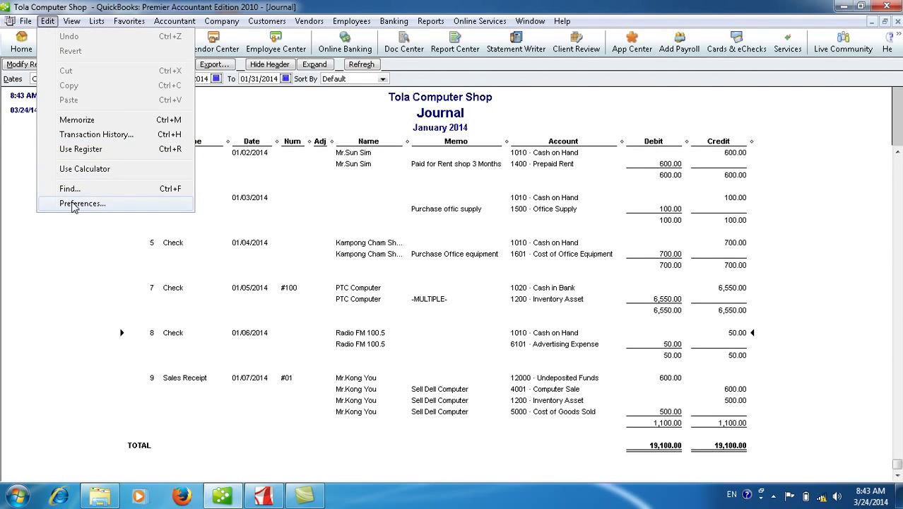
pyautogui.click(74, 204)
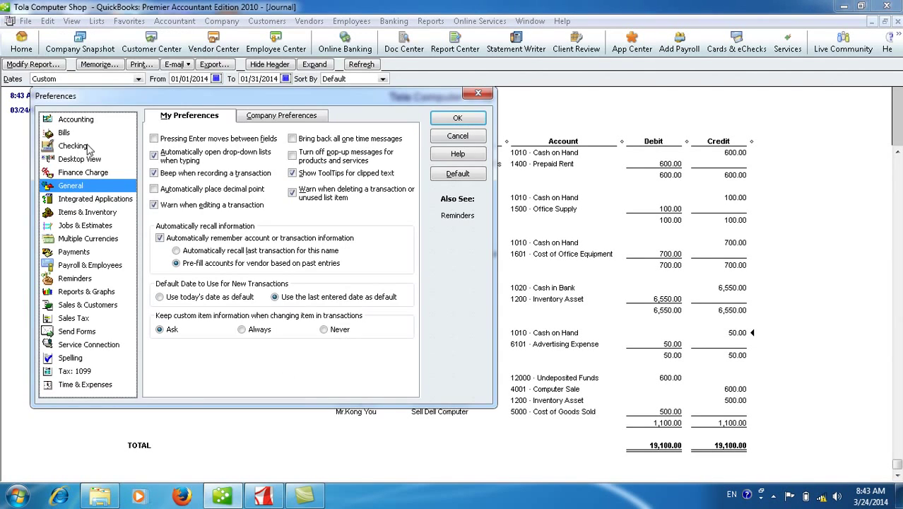
pyautogui.click(73, 251)
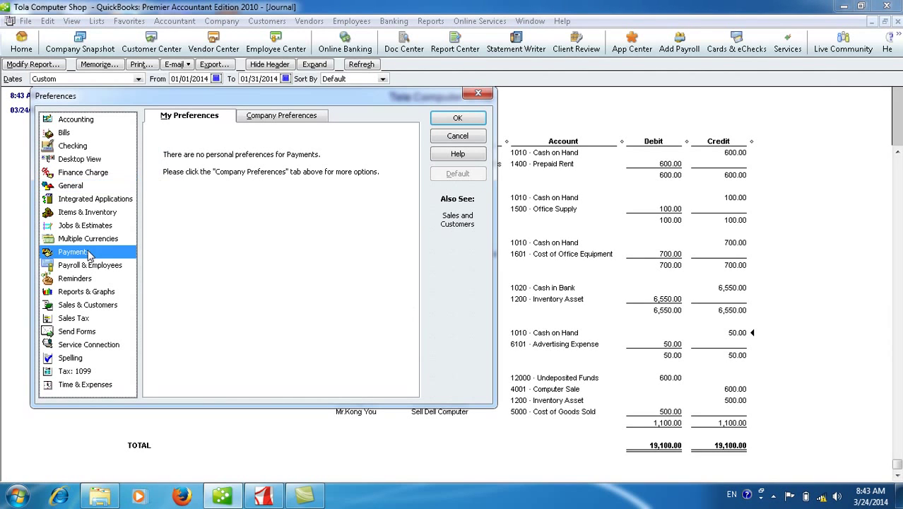
pyautogui.click(286, 117)
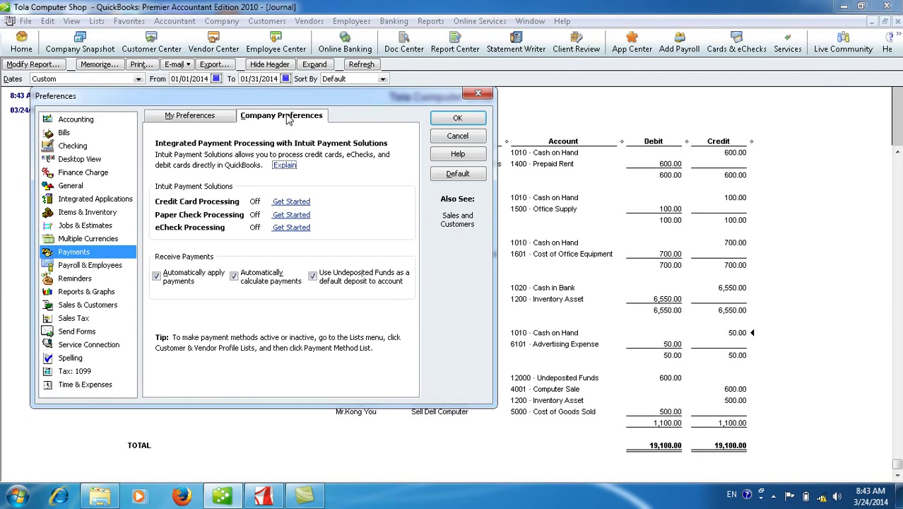
pyautogui.click(312, 277)
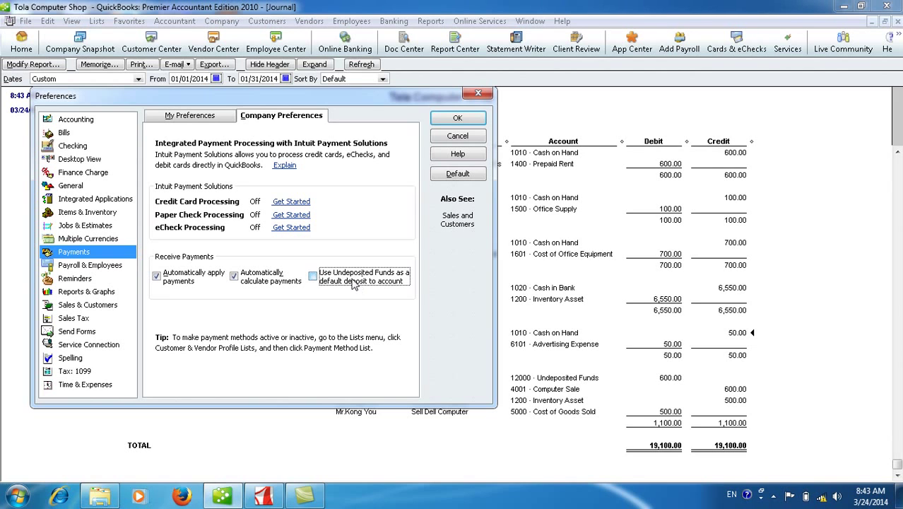
pyautogui.click(457, 120)
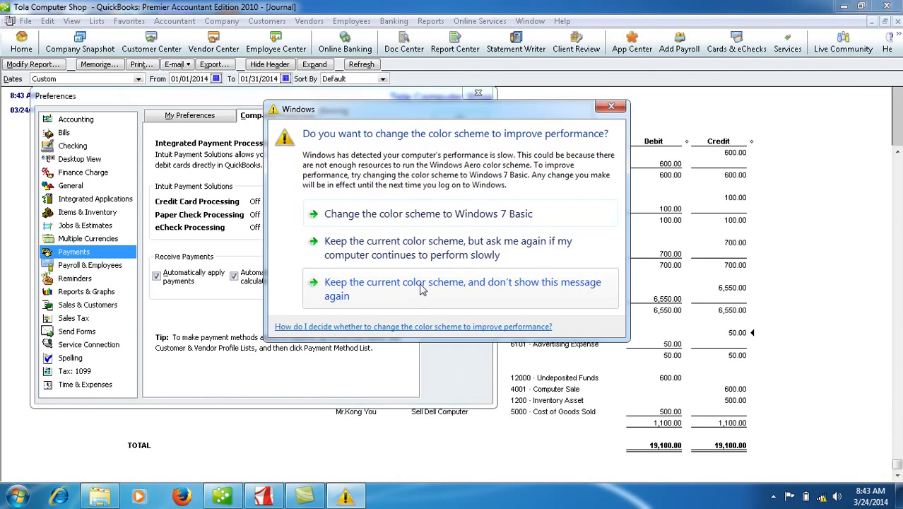
pyautogui.click(421, 286)
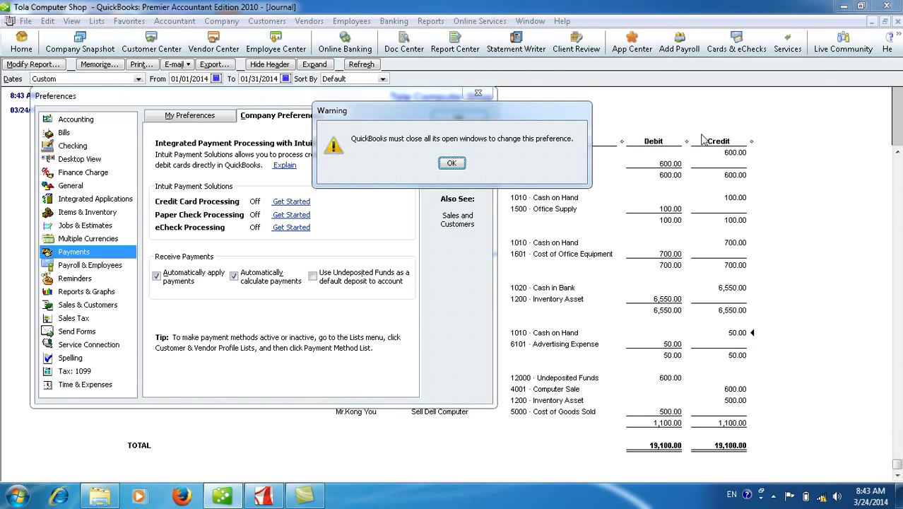
pyautogui.click(451, 164)
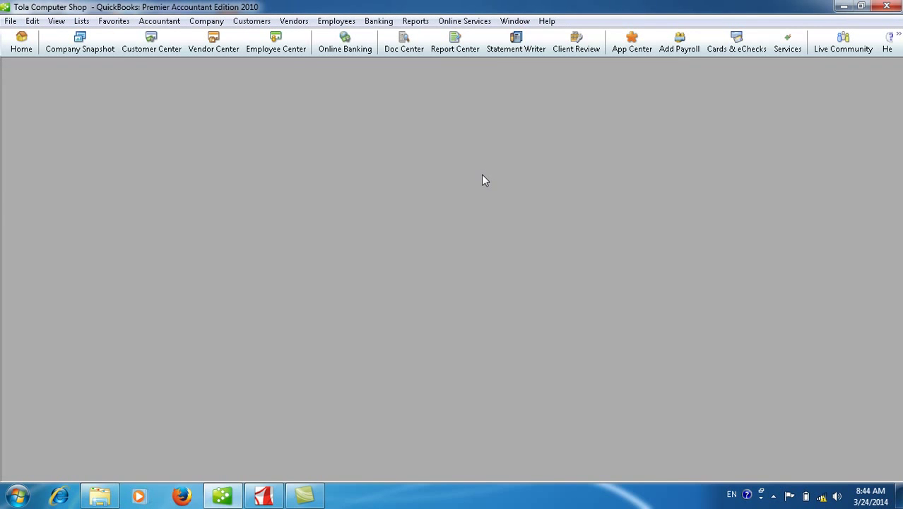
# Open the Journal report for All dates, maximized, and scroll to its TOTAL row.
pyautogui.click(415, 21)
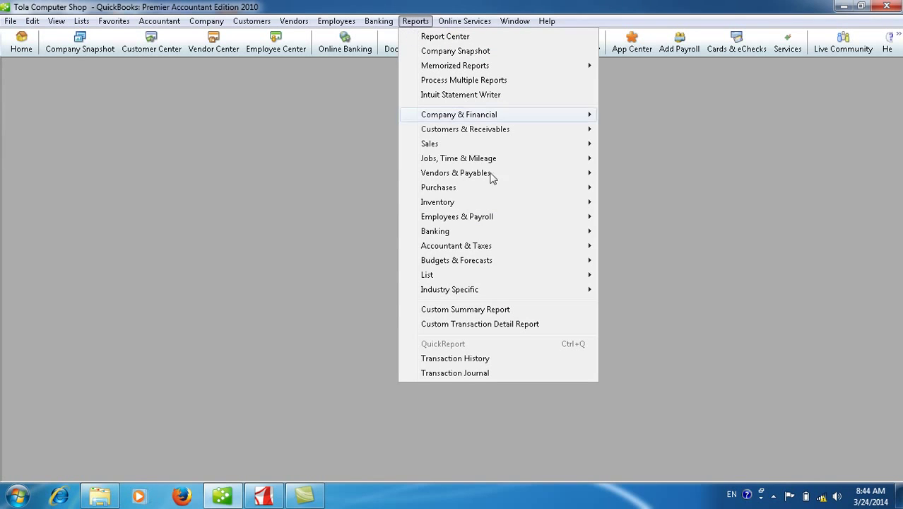
pyautogui.moveTo(533, 254)
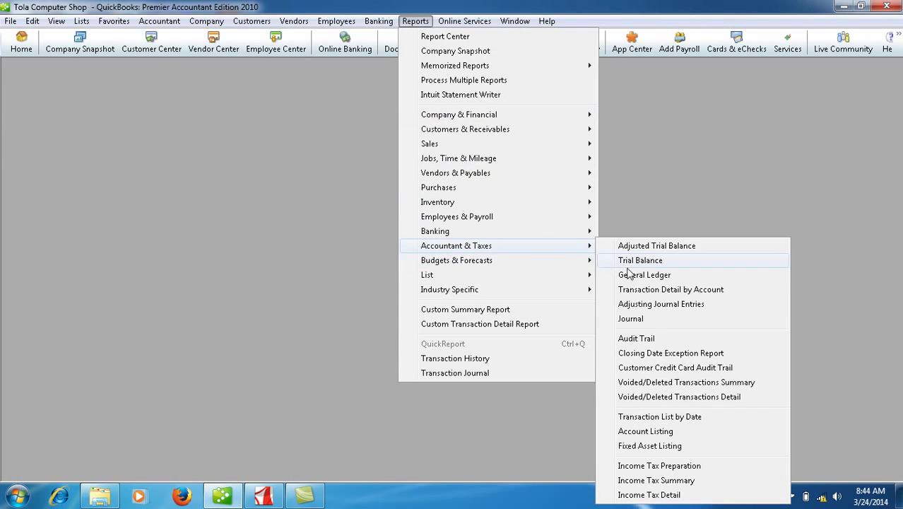
pyautogui.click(639, 318)
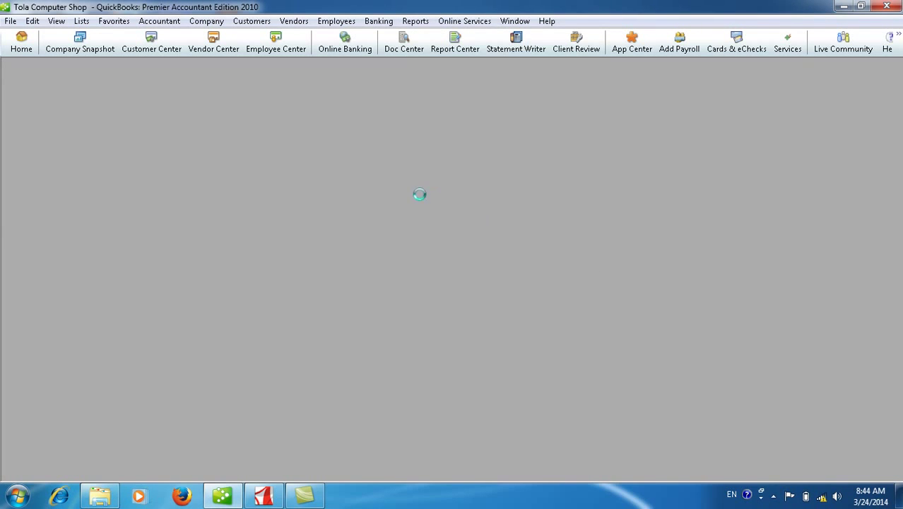
pyautogui.click(244, 200)
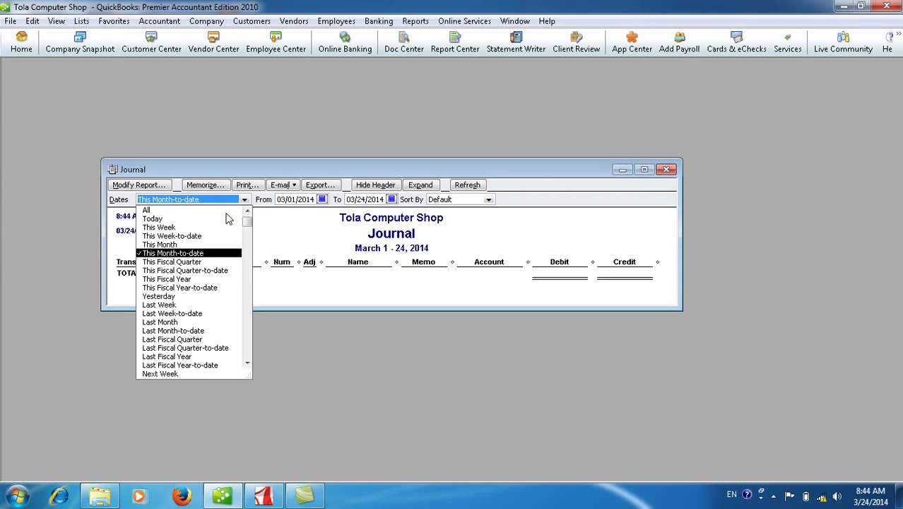
pyautogui.click(225, 211)
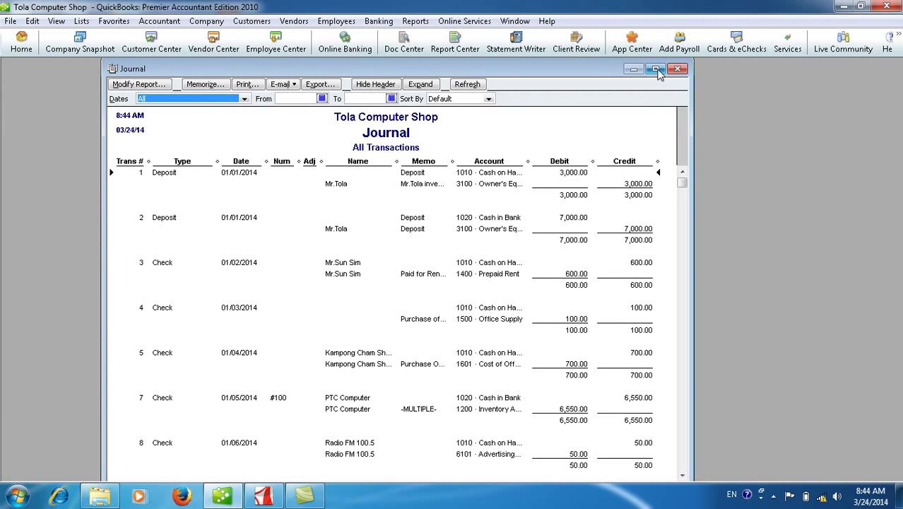
pyautogui.click(655, 69)
pyautogui.click(897, 475)
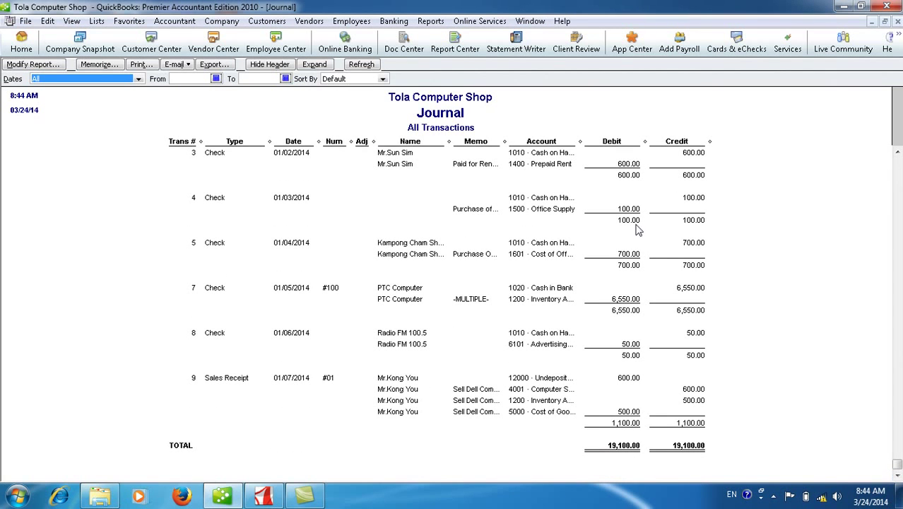
# Widen the Account and Memo columns and open sales receipt #01 for editing.
pyautogui.moveTo(579, 142); pyautogui.dragTo(624, 139)
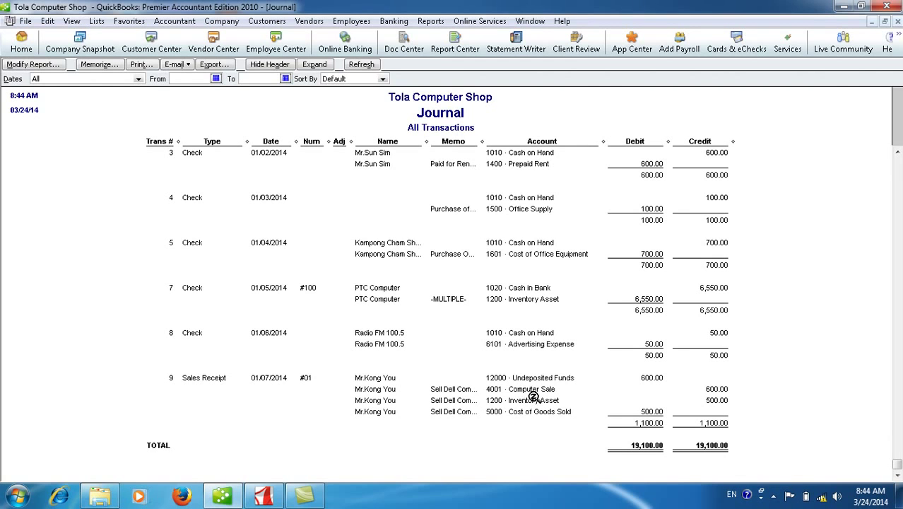
pyautogui.moveTo(487, 140); pyautogui.dragTo(510, 140)
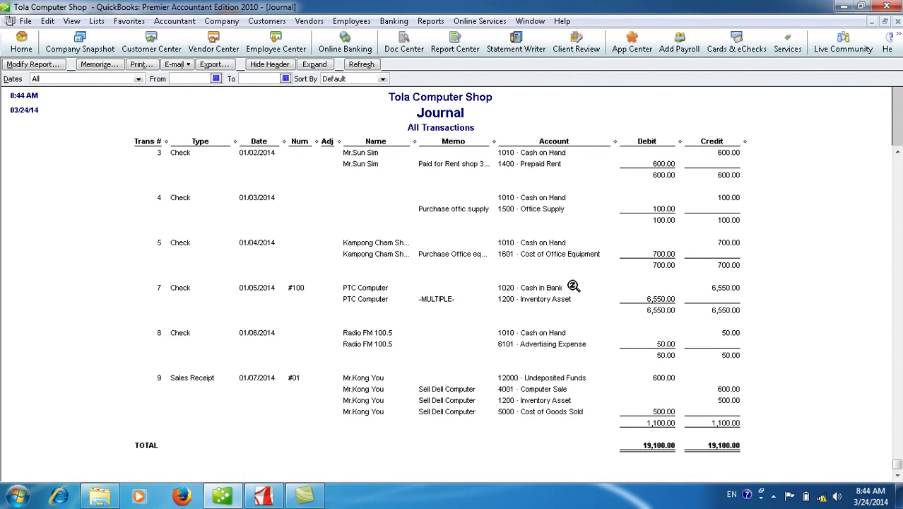
pyautogui.doubleClick(543, 397)
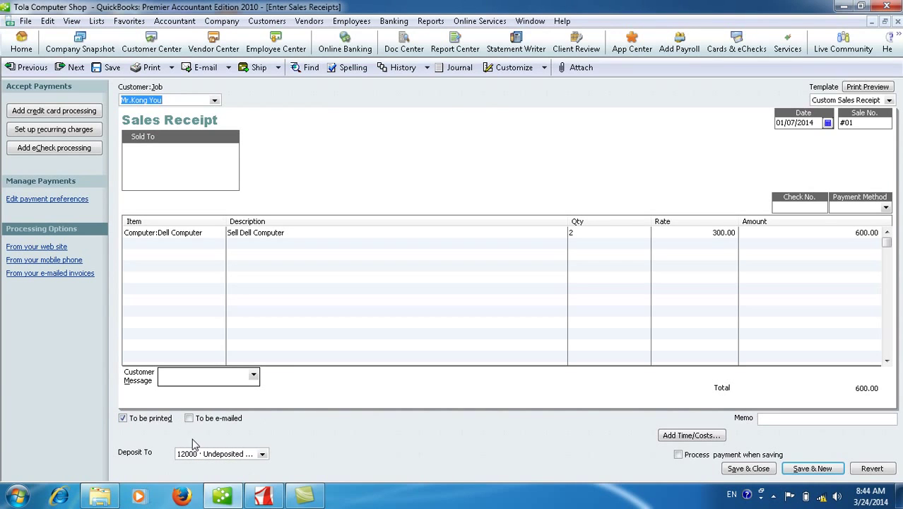
# Change sales receipt #01's deposit account to 1010 · Cash on Hand and save the change.
pyautogui.click(262, 454)
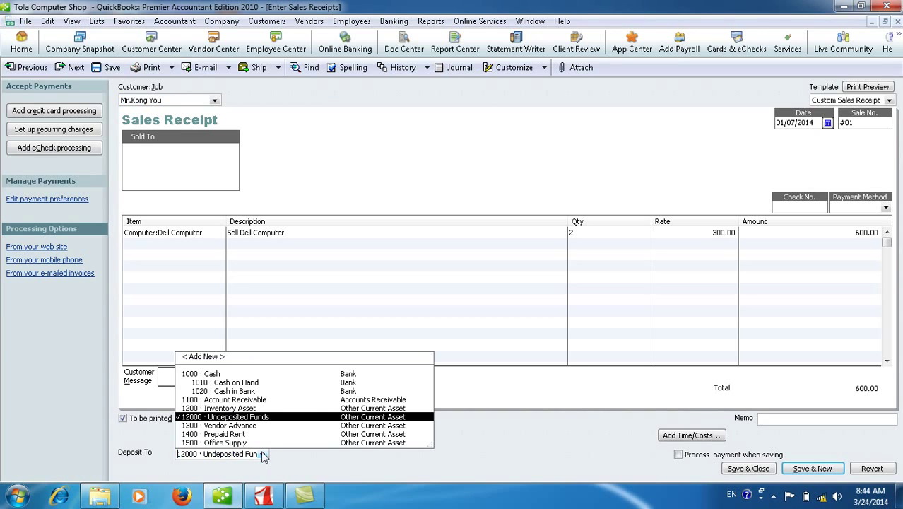
pyautogui.click(256, 382)
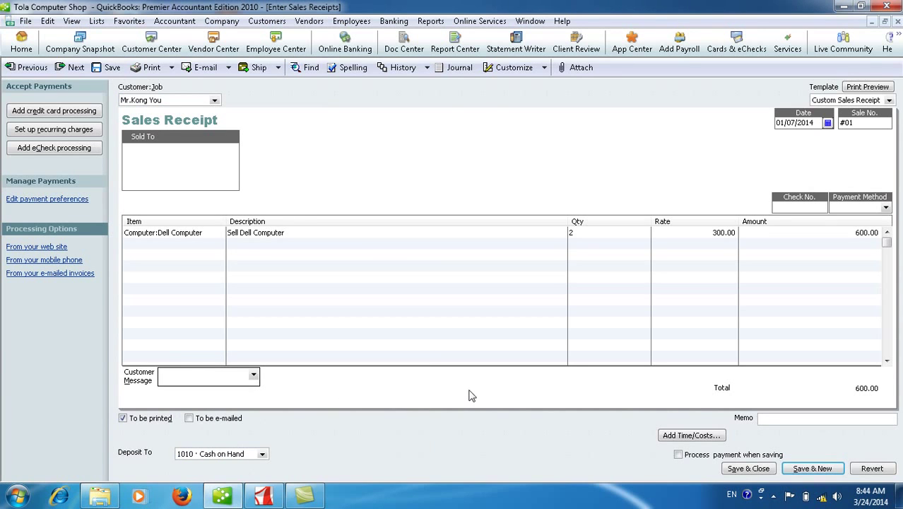
pyautogui.click(262, 455)
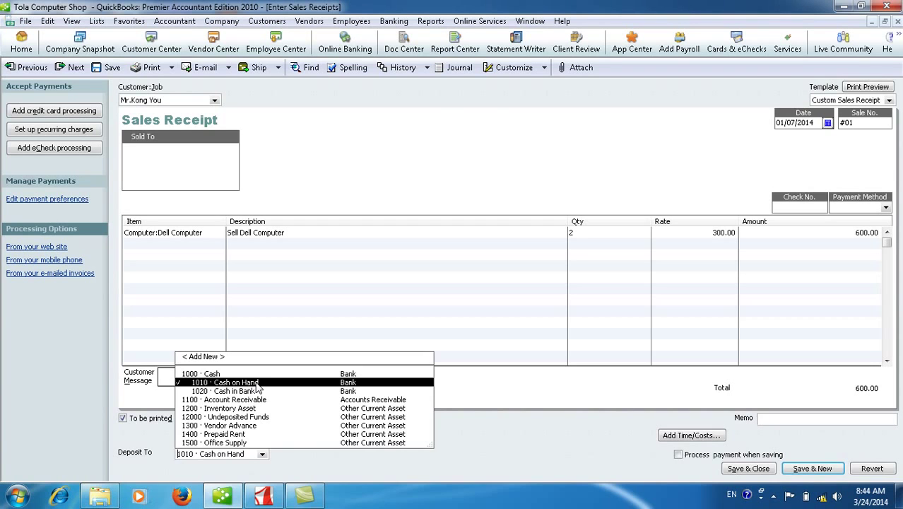
pyautogui.click(255, 384)
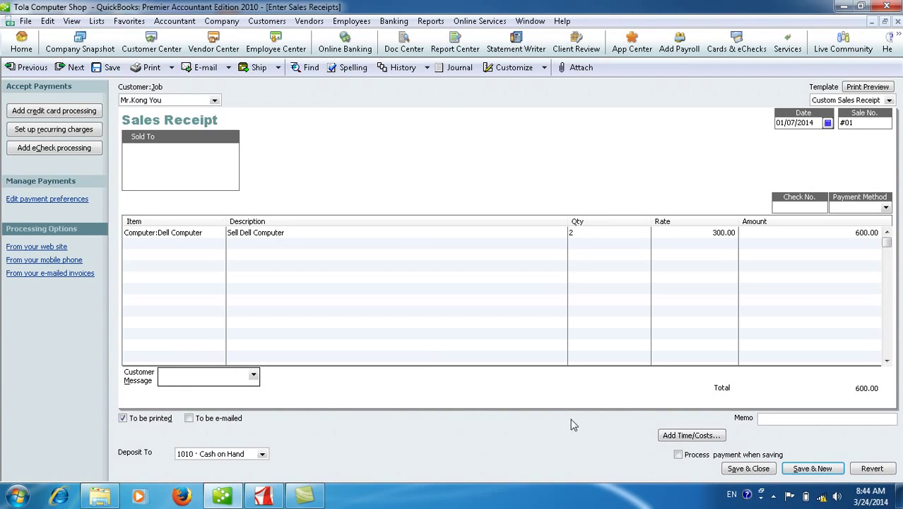
pyautogui.click(746, 469)
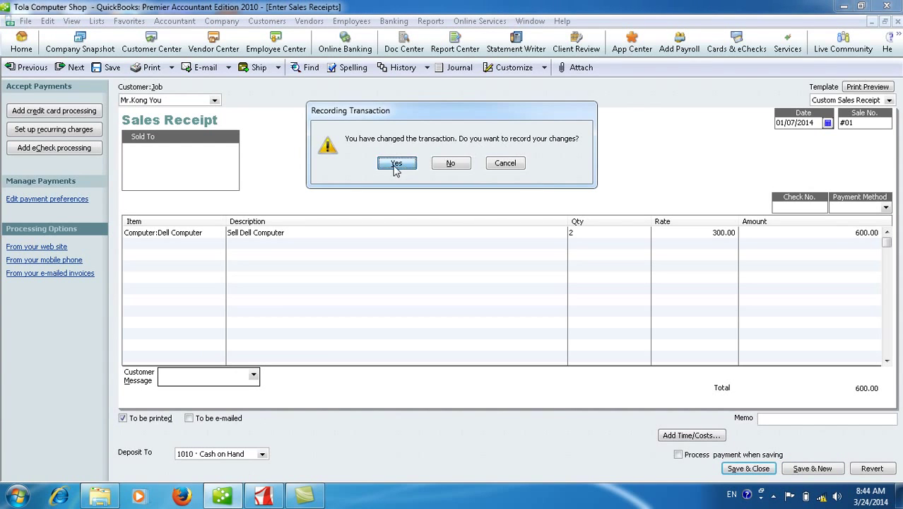
pyautogui.click(397, 165)
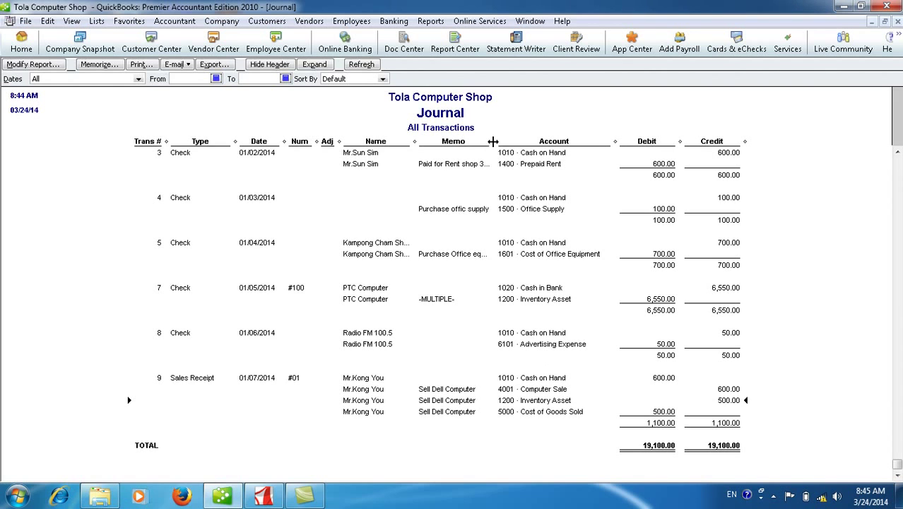
# Widen the Journal report's Memo column so each memo reads in full.
pyautogui.moveTo(506, 141); pyautogui.dragTo(512, 141)
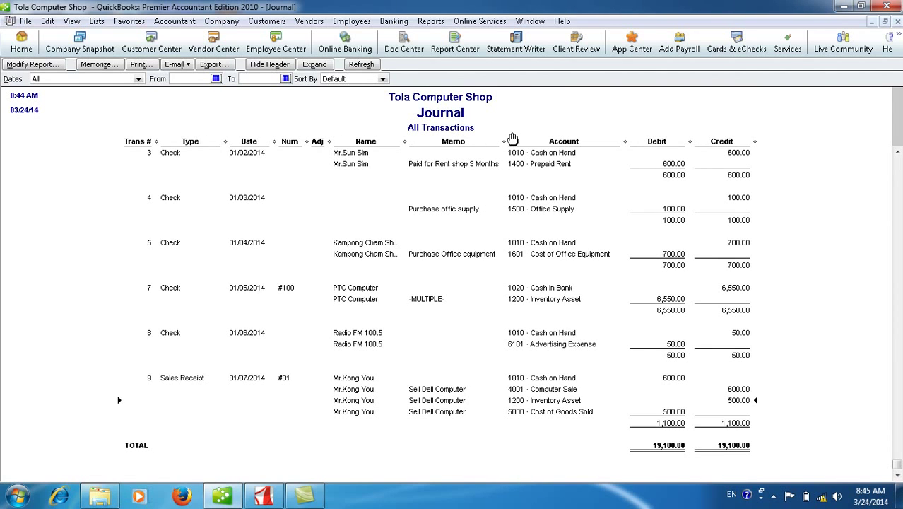